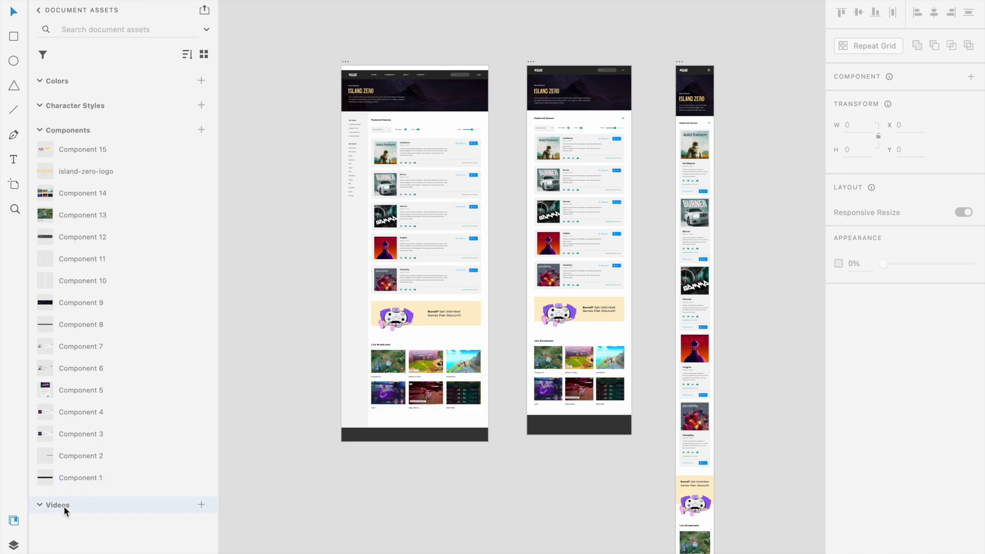
Open the Anima plugin from Plugins and select the wide Island Zero desktop artboard.
key(ctrl+shift+p)
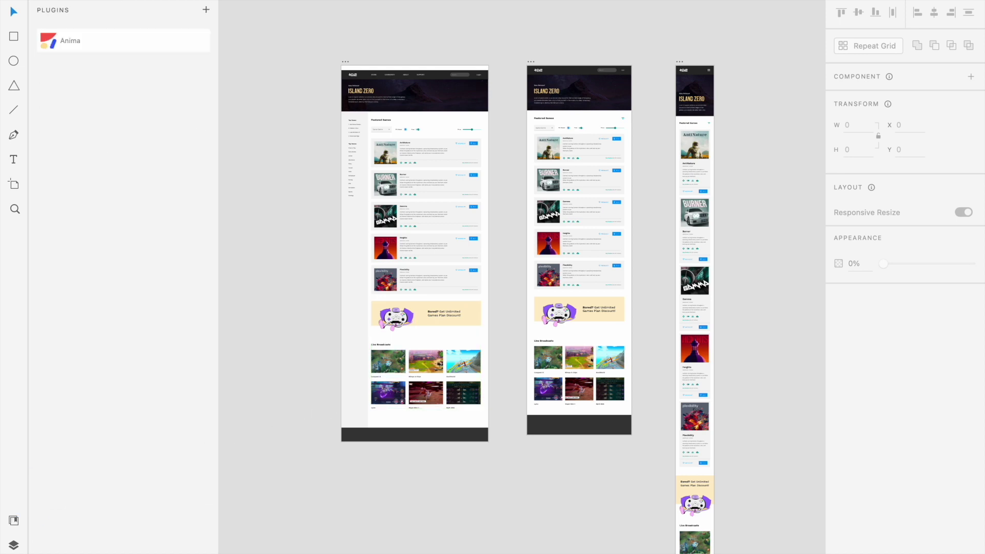
click(63, 46)
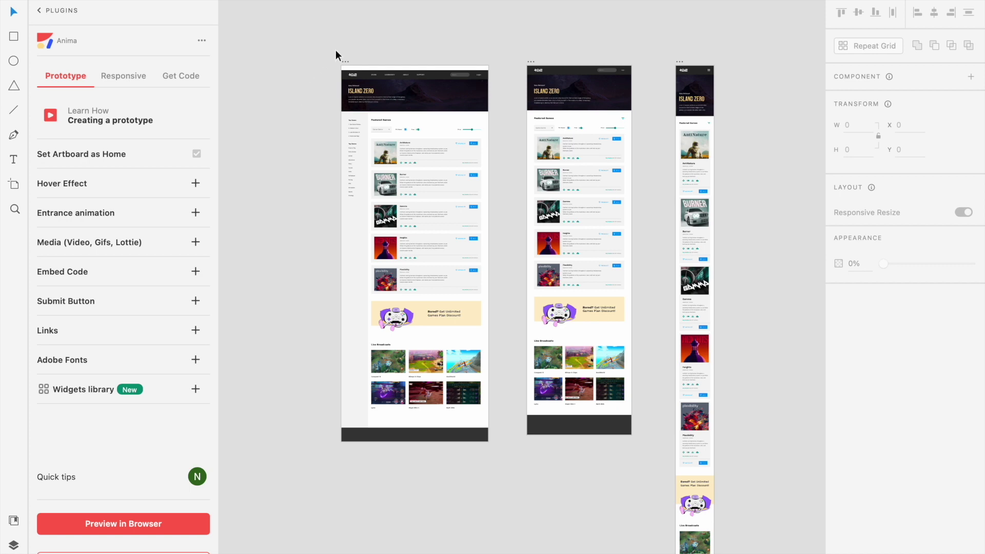
click(347, 66)
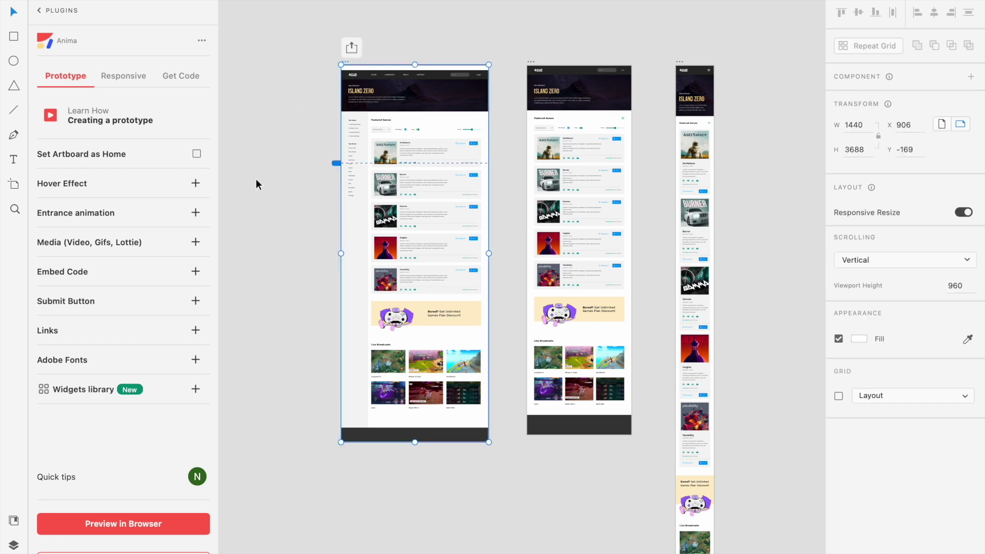
Save the design to the Turbine project in the Sample Projects team and launch its browser preview.
click(98, 525)
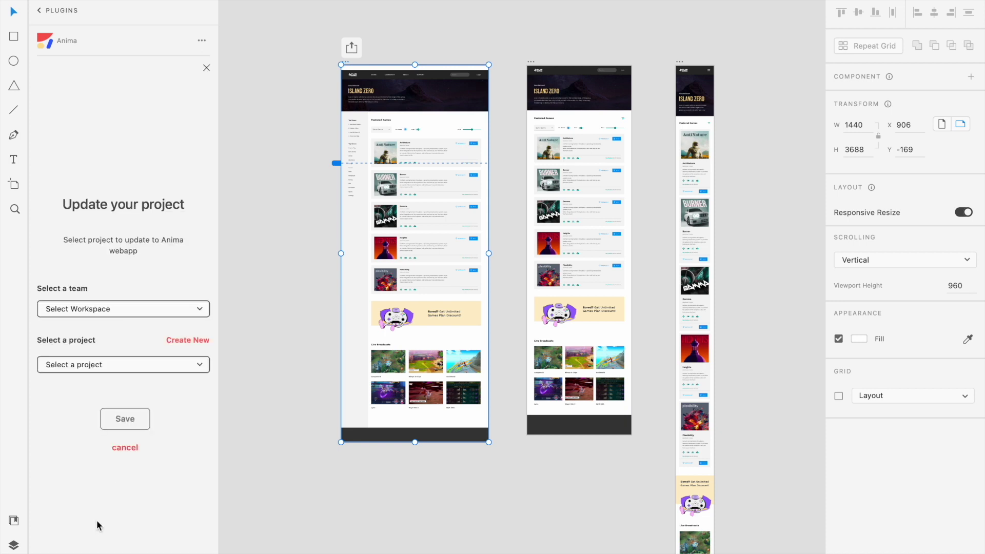
click(130, 310)
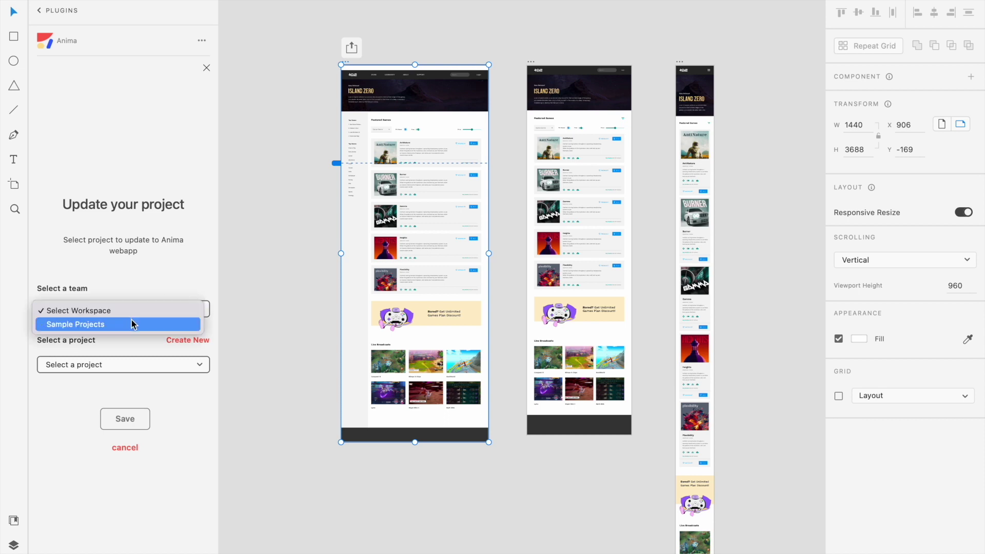
click(132, 323)
click(122, 365)
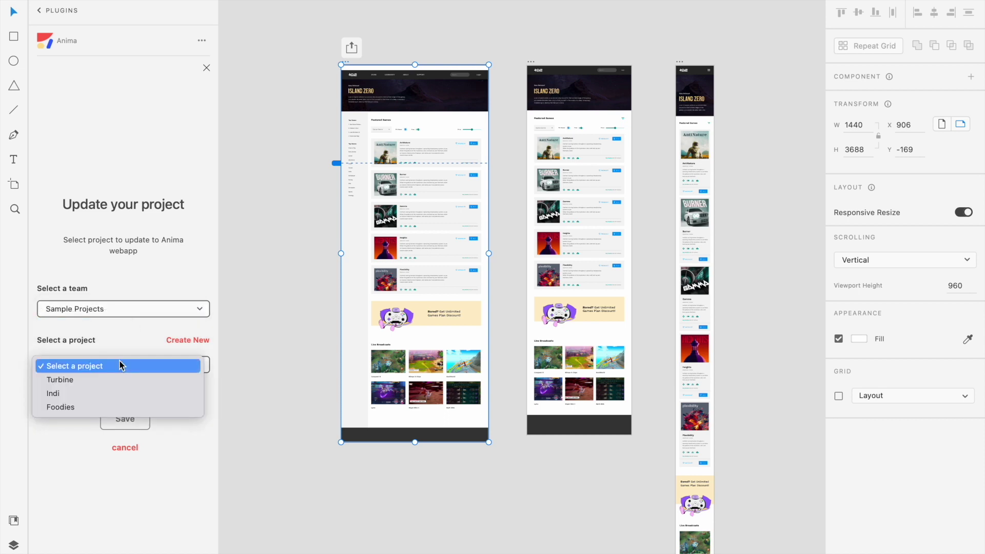
click(117, 379)
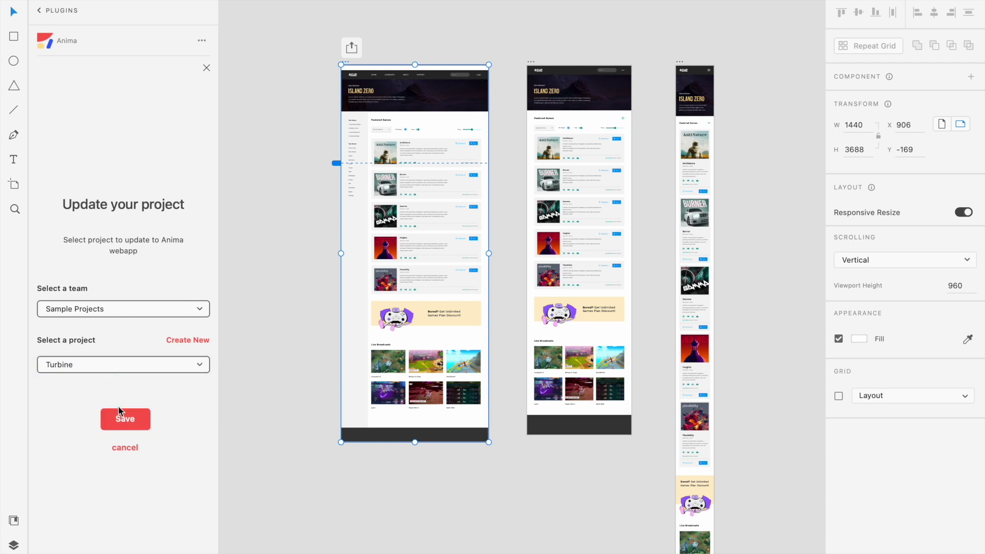
click(121, 416)
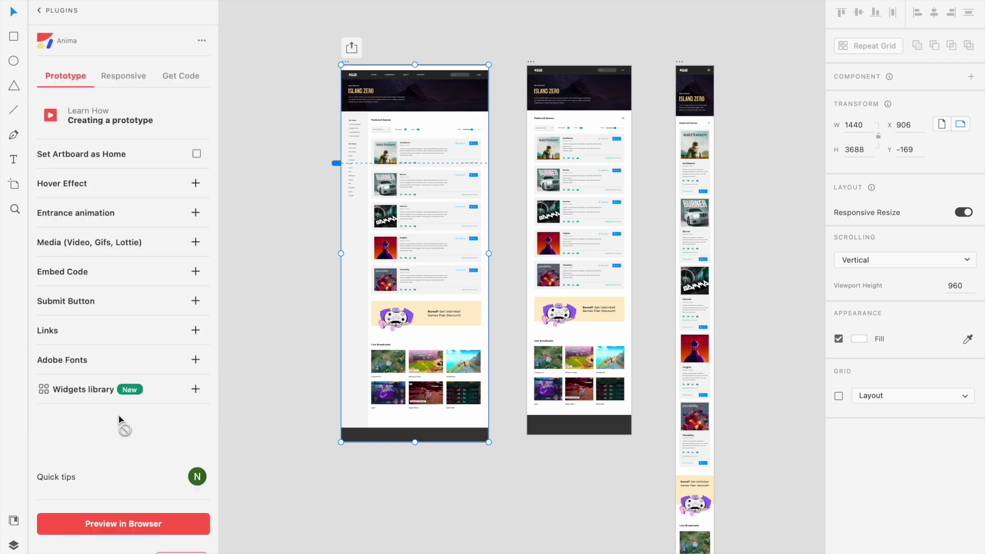
click(118, 523)
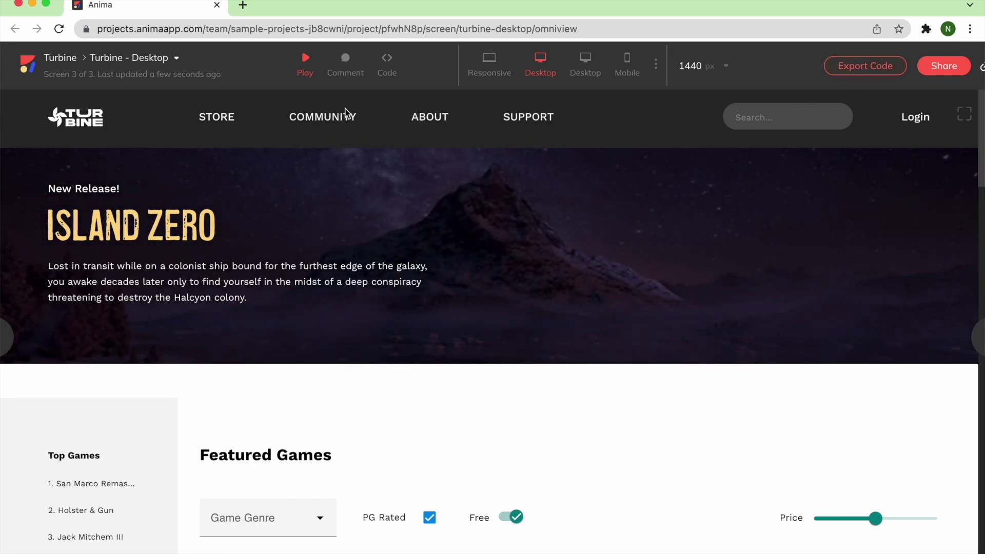
Toggle the Free filter, set Game Genre to Simulation, and nudge the Price slider lower.
scroll(579, 433, down, 5)
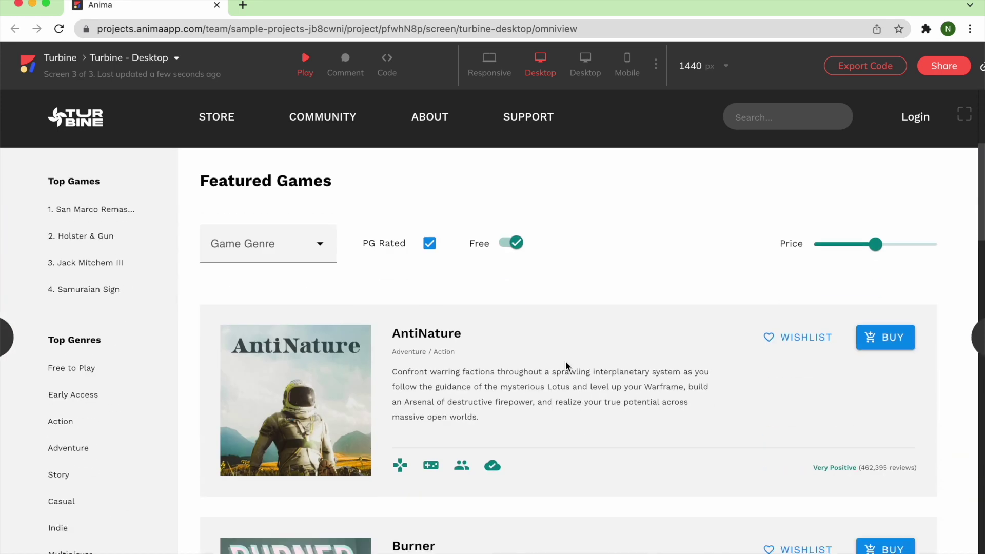
click(507, 240)
click(506, 239)
click(318, 247)
click(291, 380)
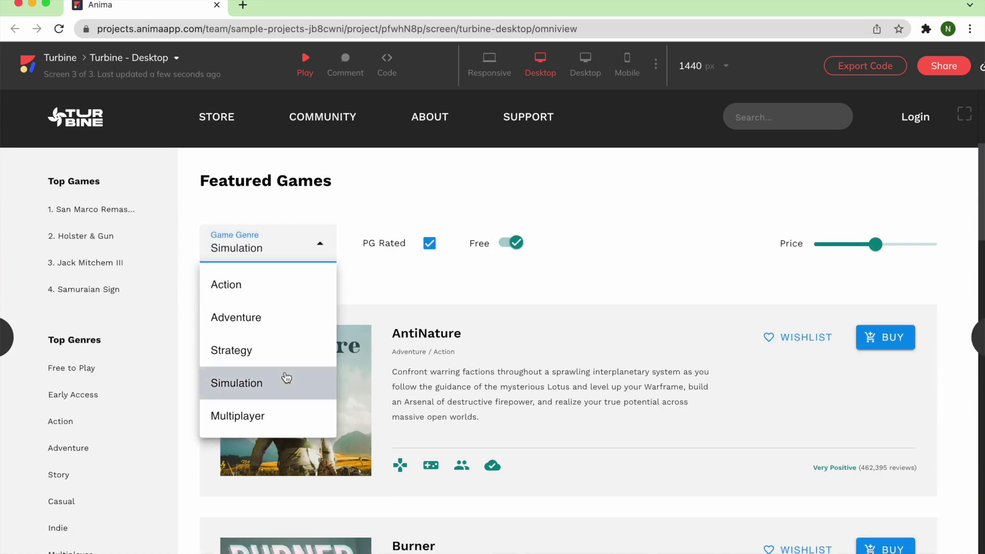
click(867, 246)
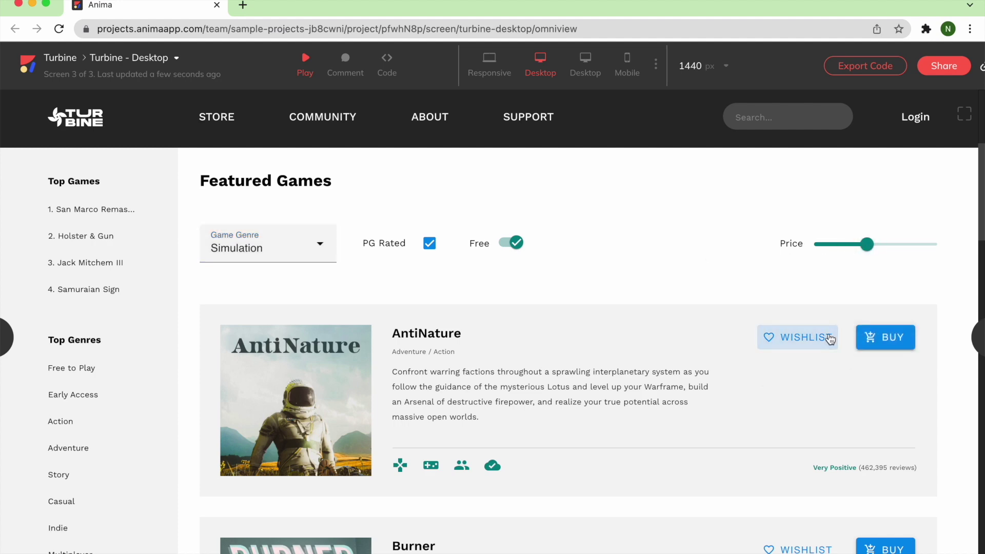
Try the BUY button on Plexibility and scroll through the store page.
scroll(827, 336, down, 10)
scroll(829, 334, up, 3)
click(893, 373)
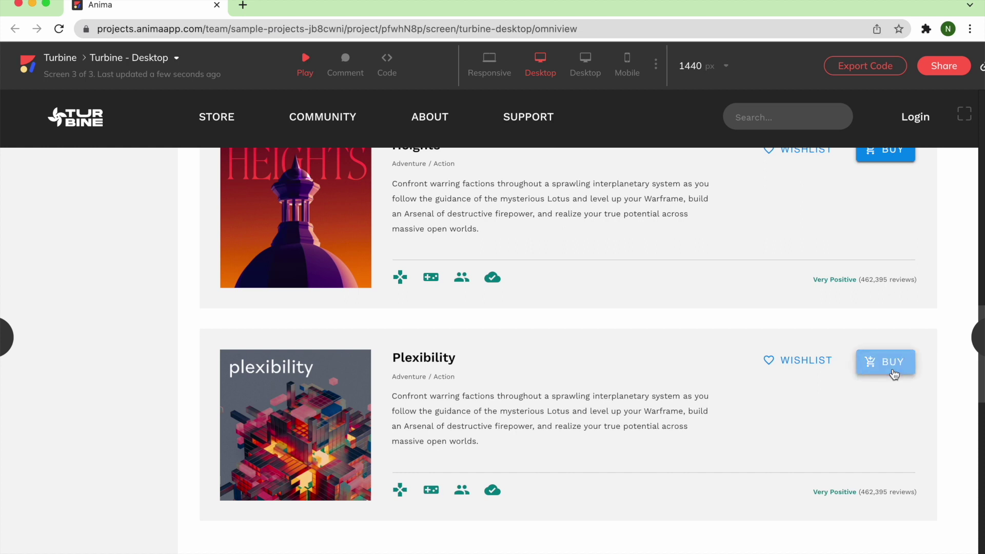
scroll(878, 251, up, 1)
scroll(878, 213, down, 5)
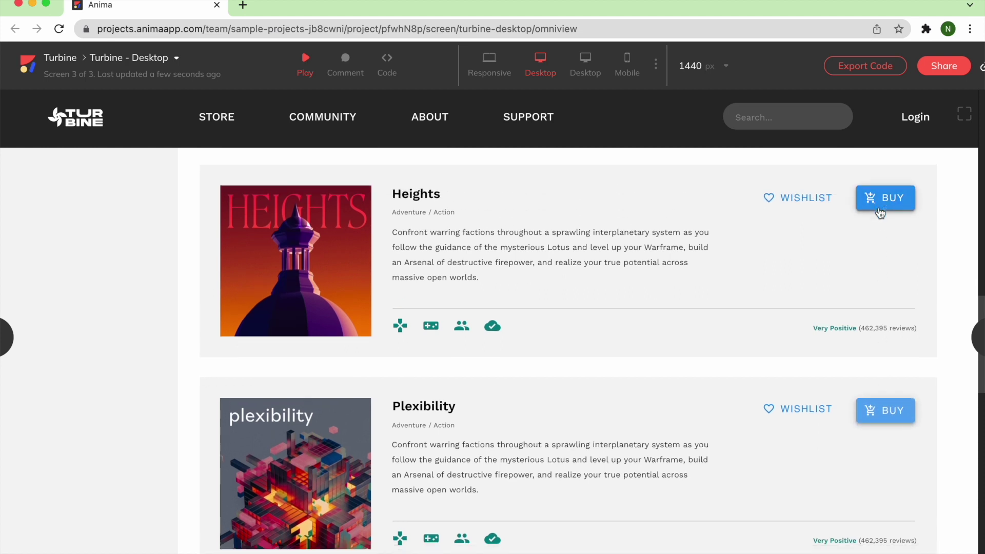
scroll(878, 210, down, 3)
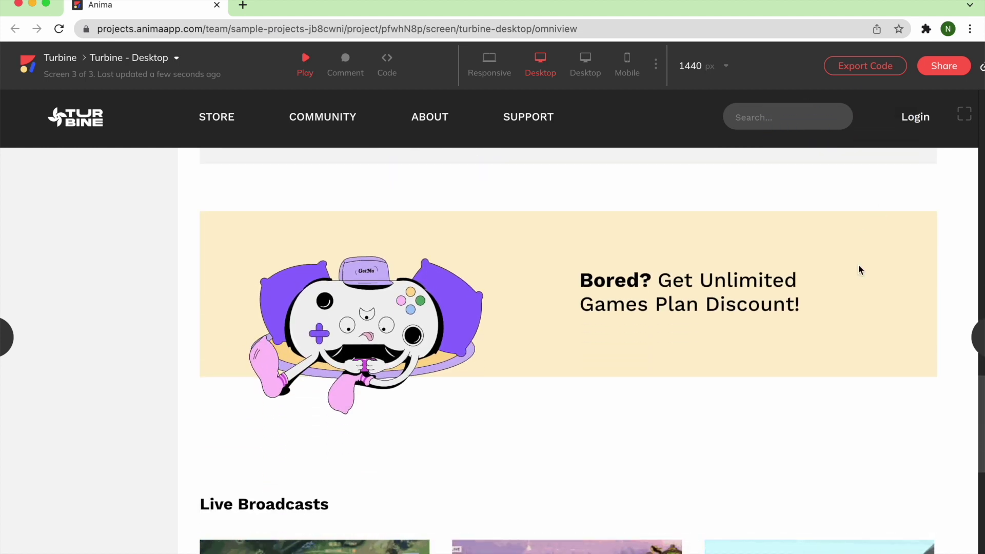
scroll(859, 266, down, 1)
scroll(859, 265, down, 4)
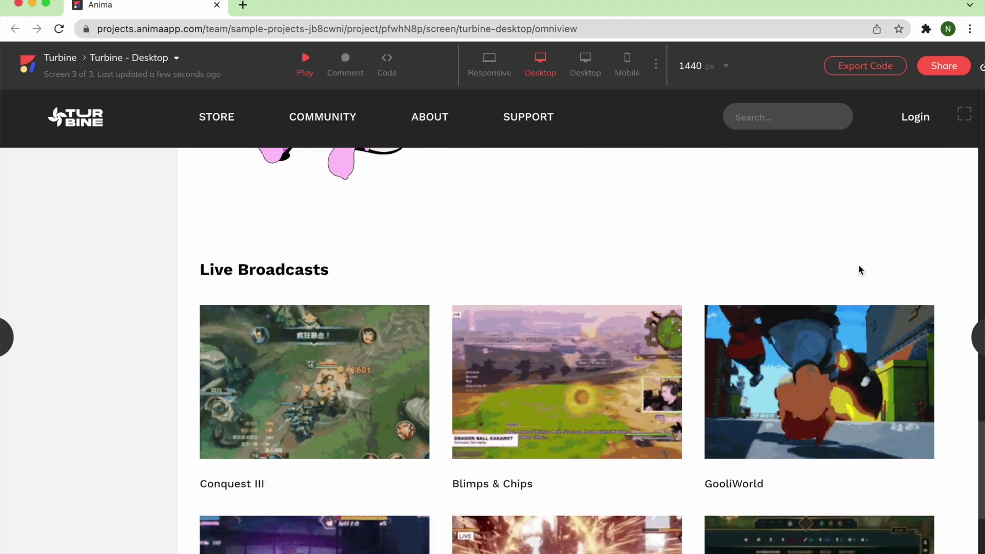
scroll(860, 269, down, 5)
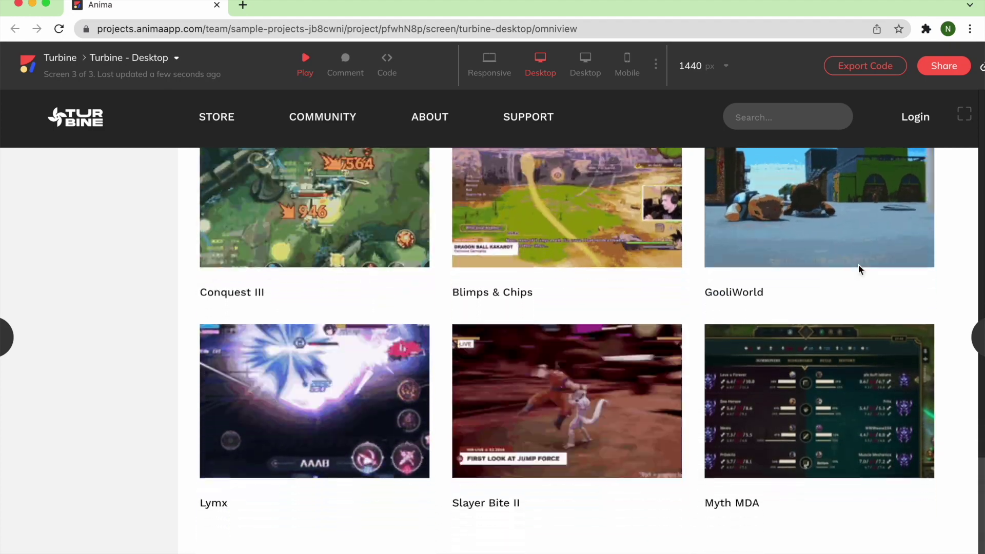
scroll(860, 269, down, 2)
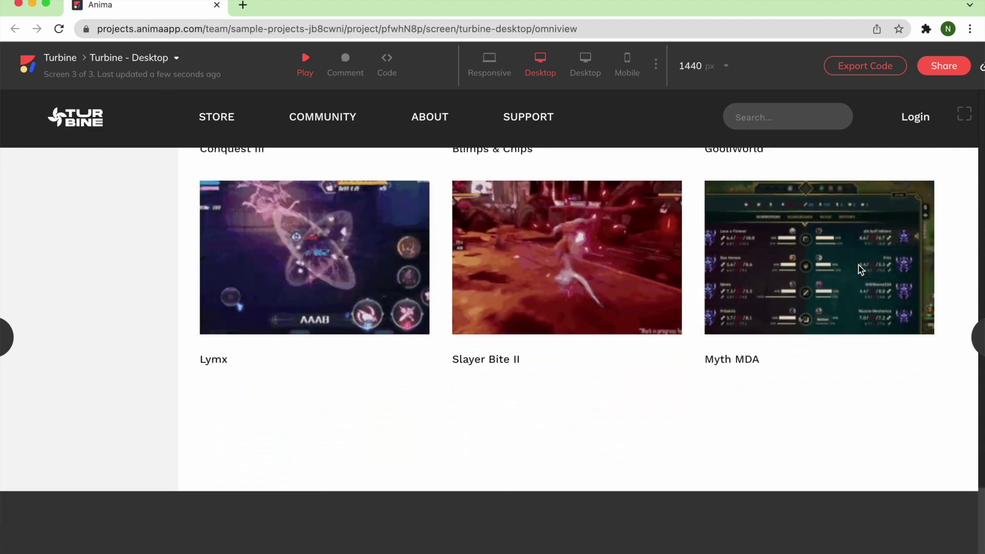
scroll(860, 269, up, 5)
scroll(858, 265, up, 10)
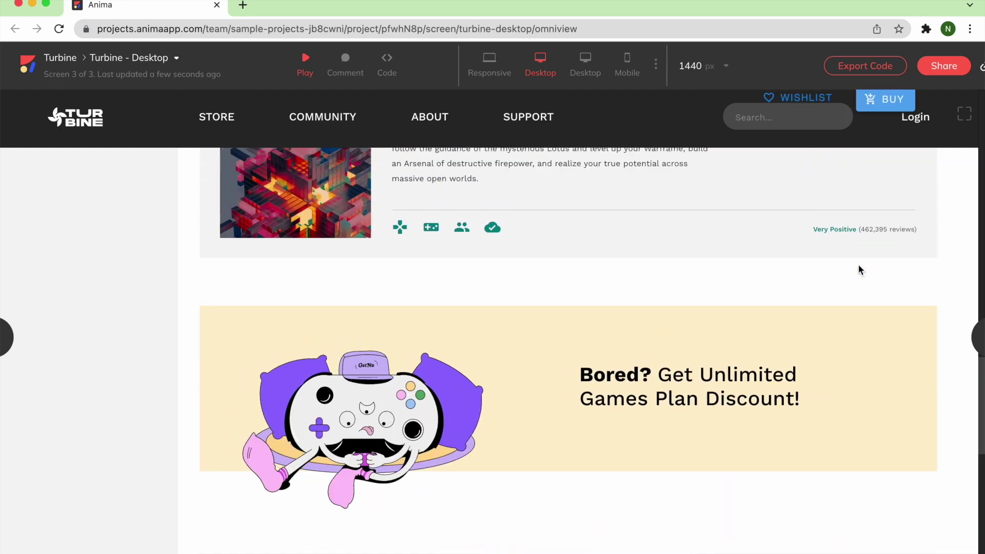
scroll(859, 267, up, 15)
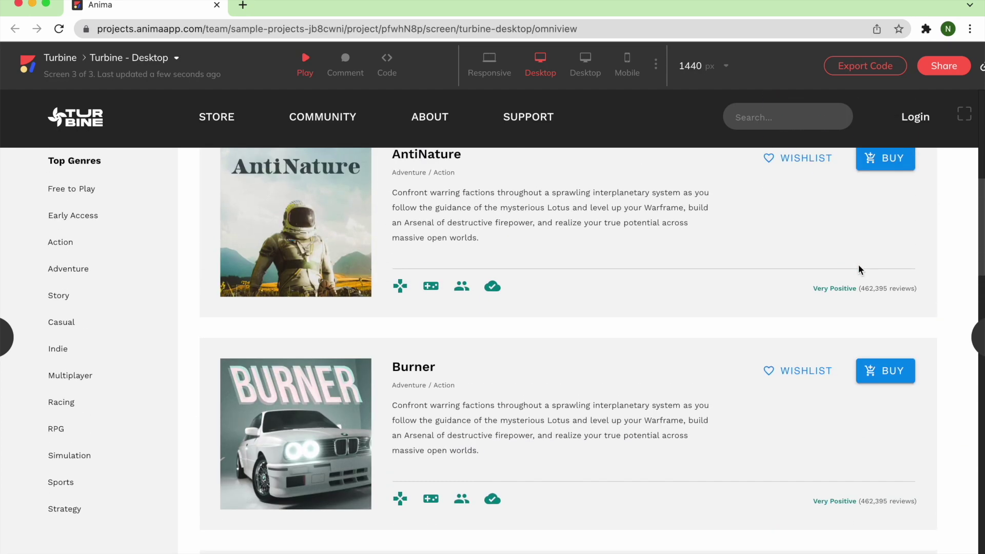
scroll(860, 270, up, 2)
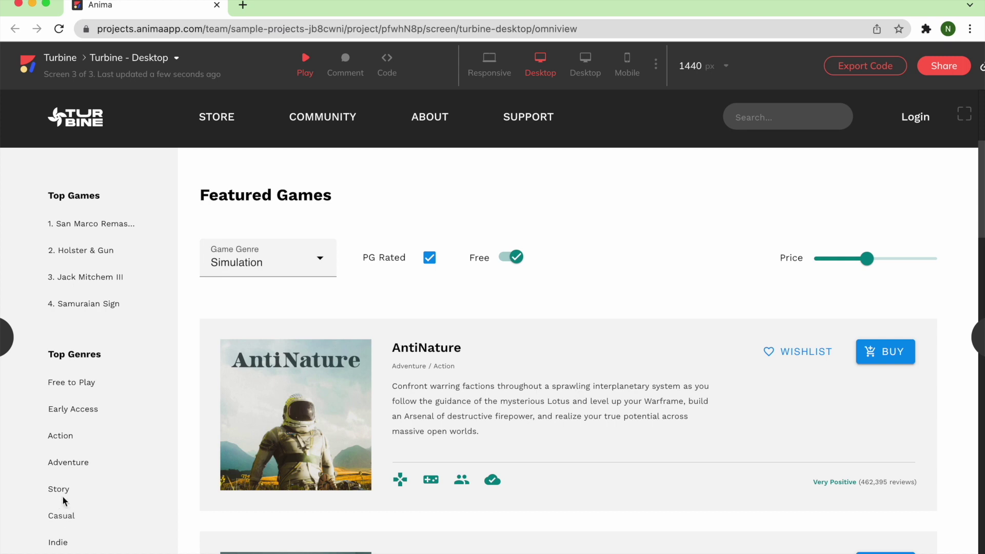
Search the store for 'Movie', clear the search, then bring up the code export options.
click(752, 122)
text(Movie)
key(BackSpace)
key(BackSpace)
key(BackSpace)
key(BackSpace)
key(BackSpace)
click(847, 73)
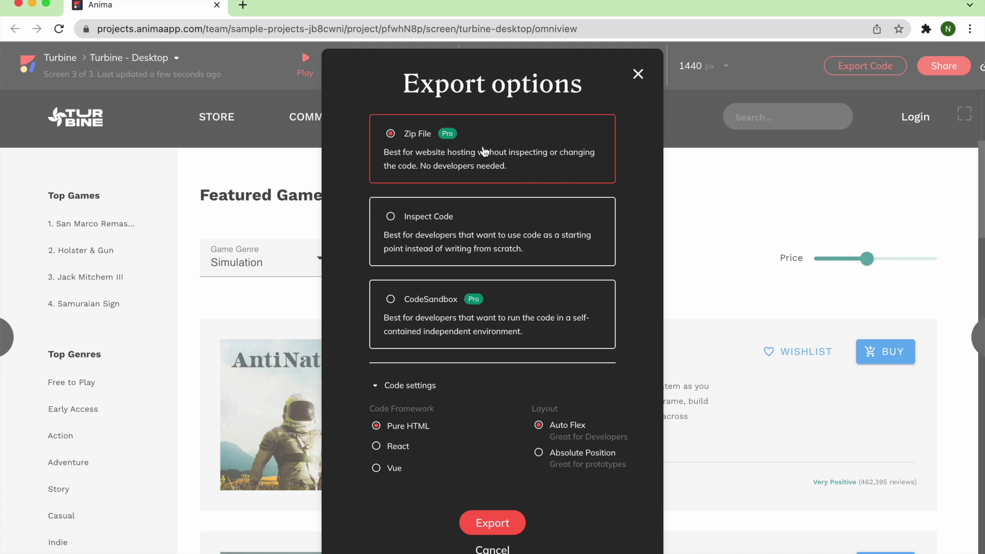
Export the Turbine Desktop screen as a Zip File with Pure HTML and Auto Flex, then show it in Downloads.
click(475, 214)
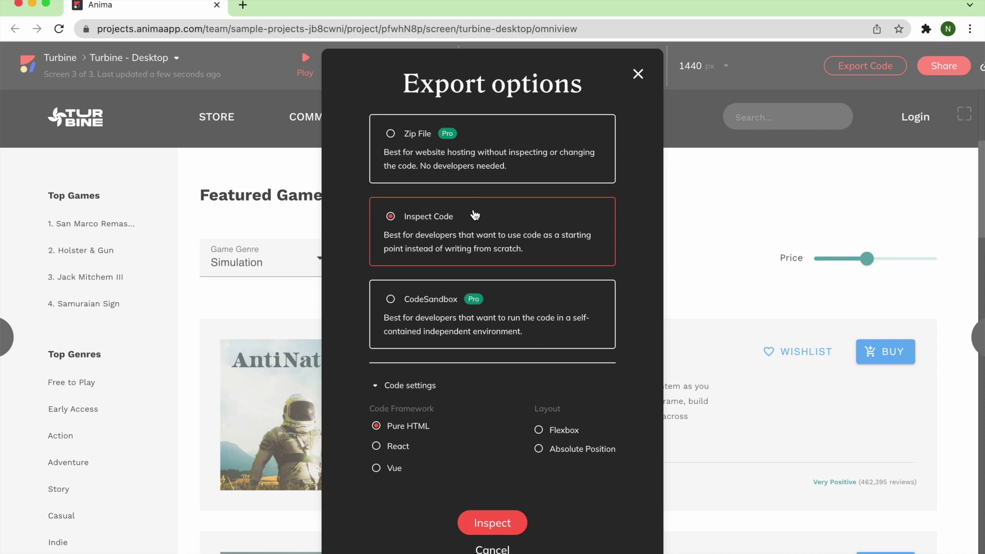
click(478, 298)
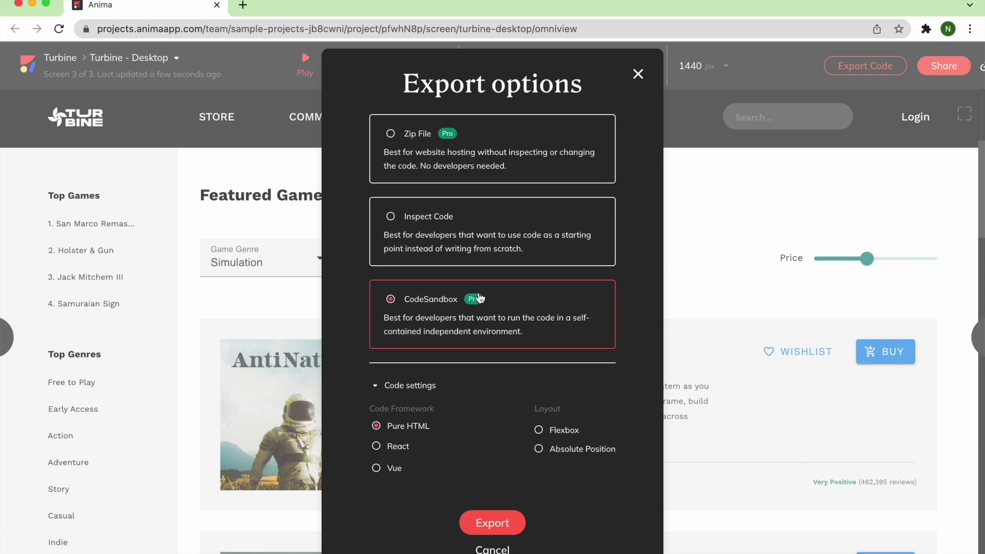
click(479, 144)
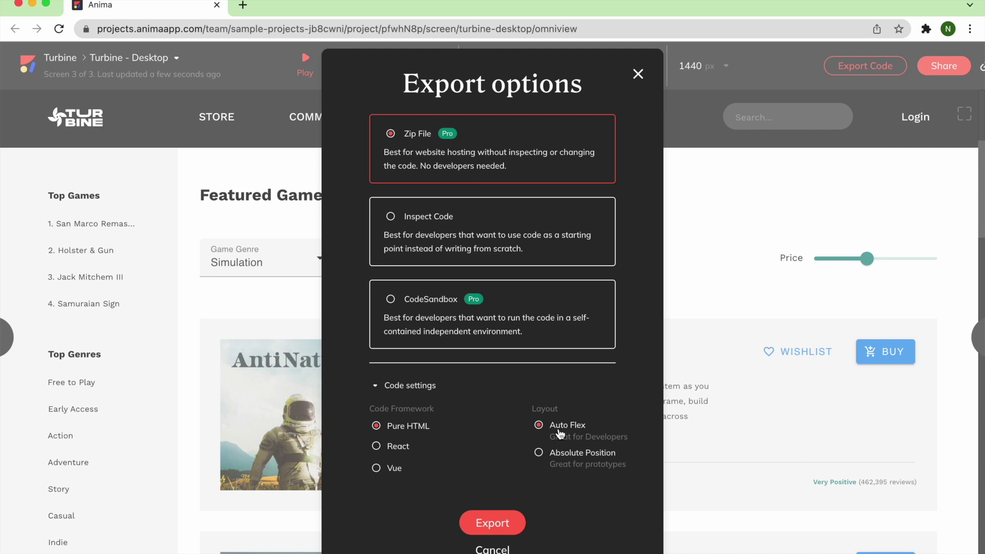
click(491, 523)
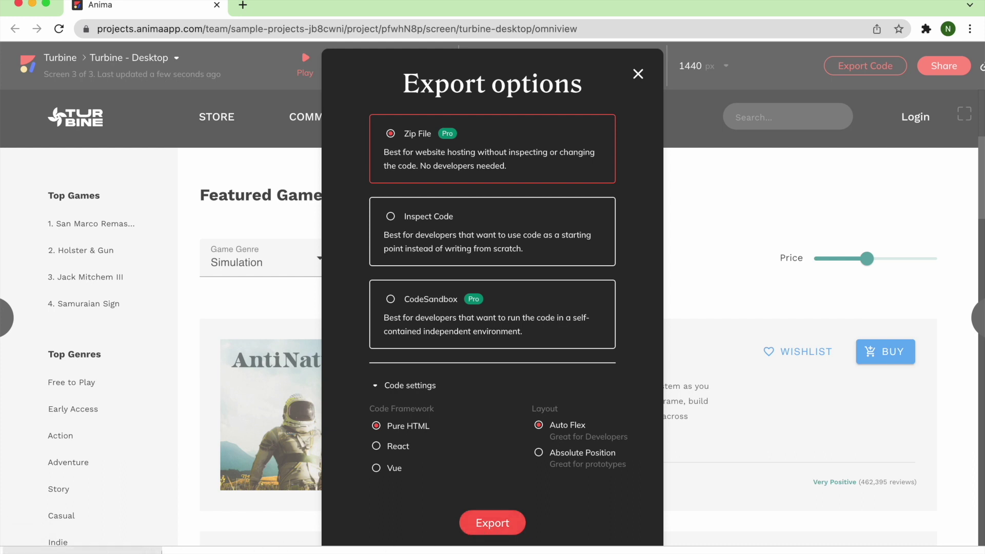
click(102, 550)
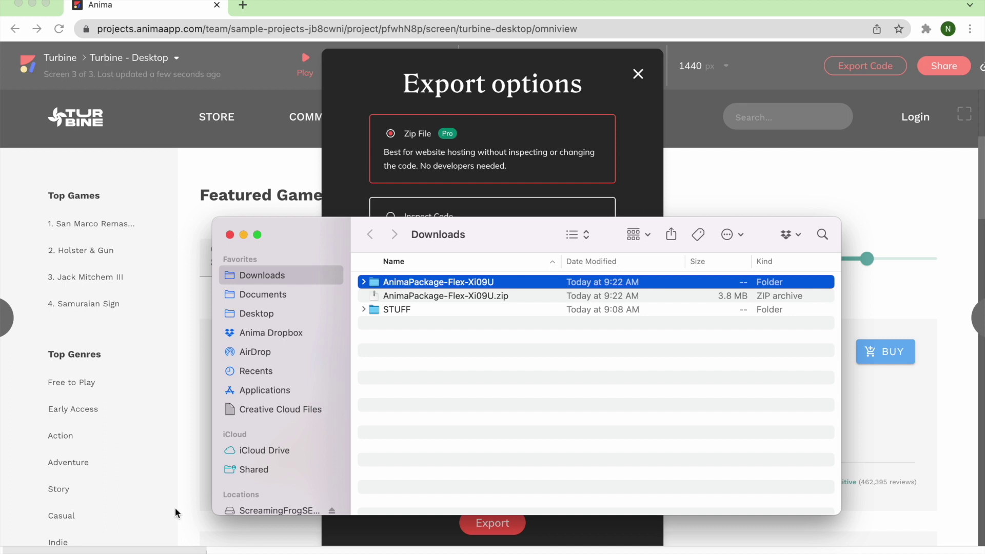
Inspect the img and css folders of AnimaPackage-Flex-Xi09U, then open turbine-desktop.html in Chrome.
click(363, 282)
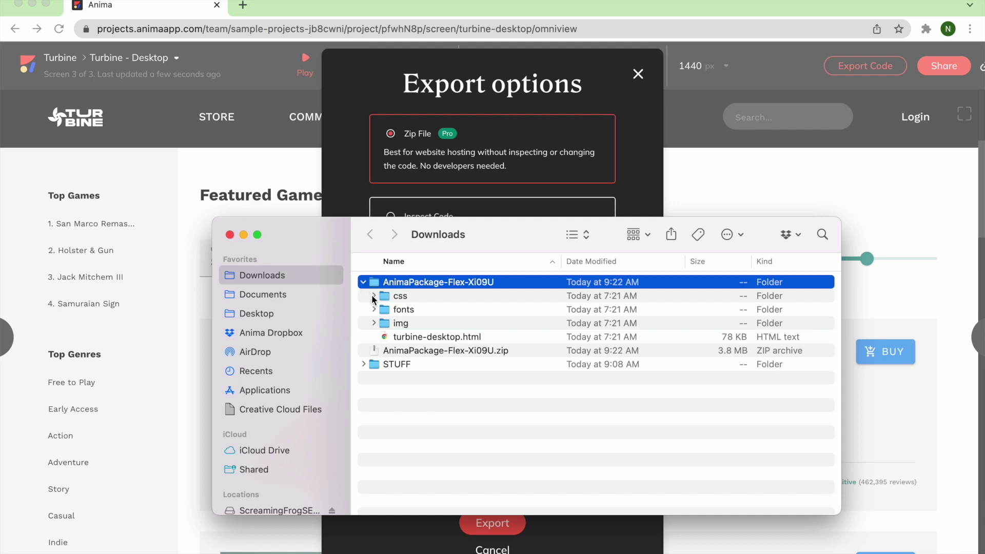
click(372, 323)
click(372, 323)
click(374, 297)
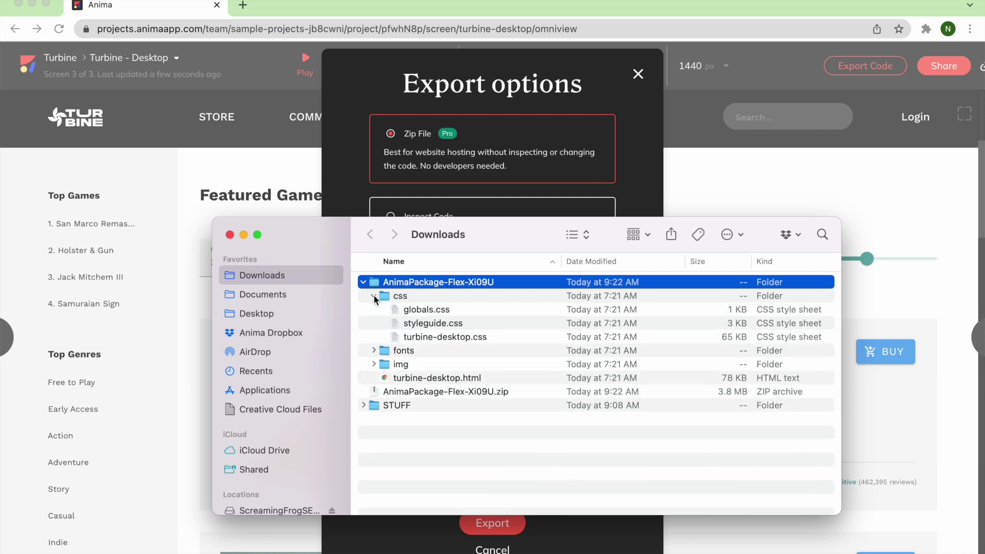
click(373, 297)
double_click(416, 337)
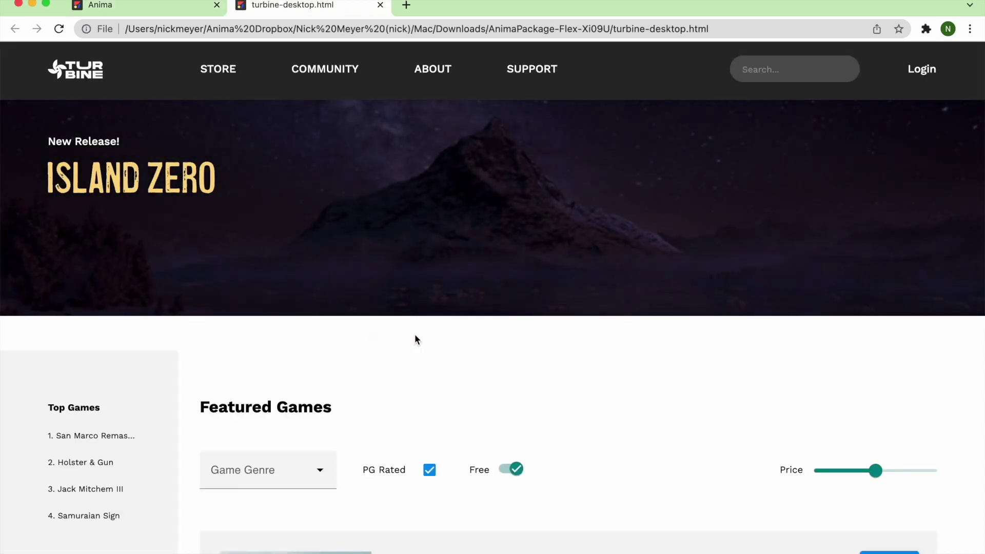
scroll(415, 336, down, 5)
scroll(416, 334, down, 1)
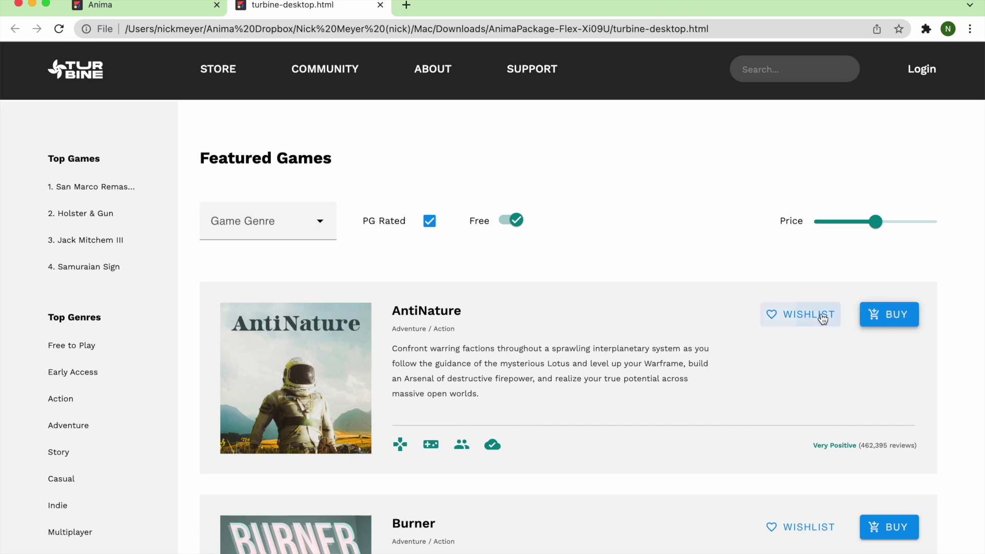
scroll(821, 314, down, 6)
scroll(794, 357, down, 4)
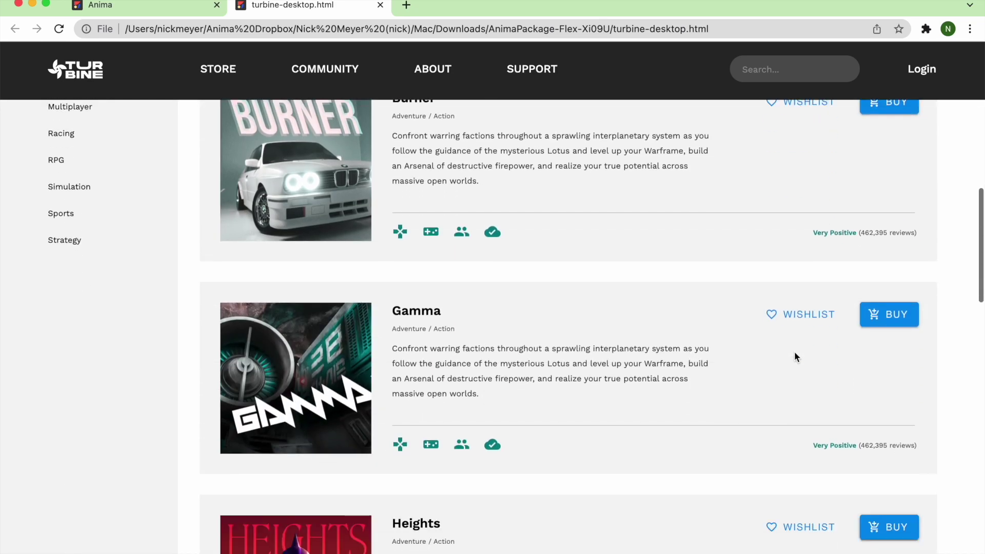
scroll(877, 264, down, 5)
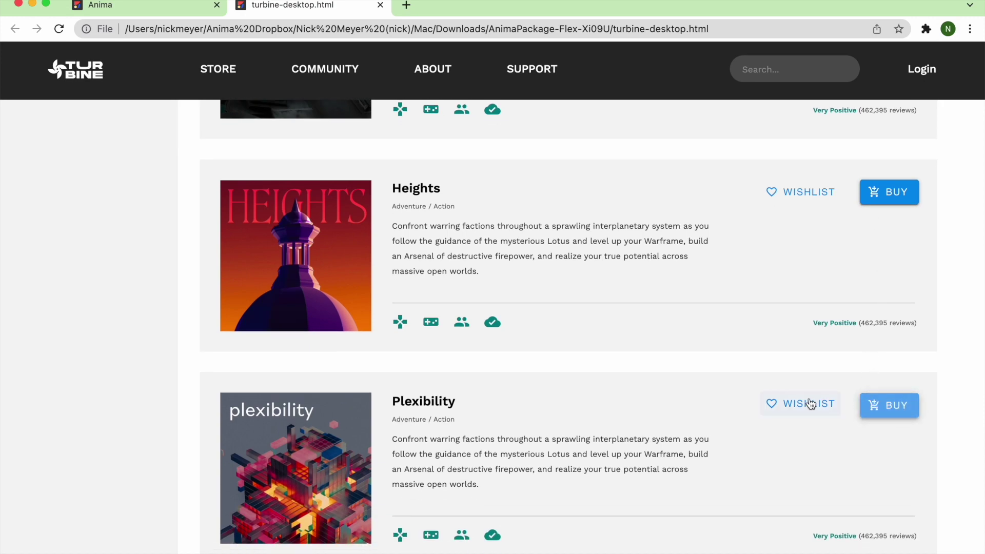
scroll(477, 359, down, 10)
scroll(478, 360, down, 8)
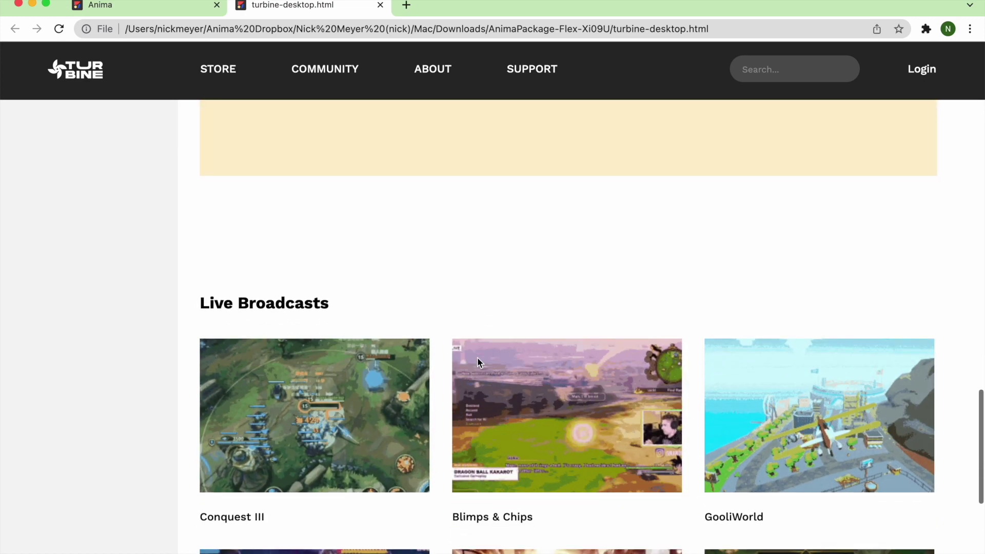
scroll(477, 357, up, 20)
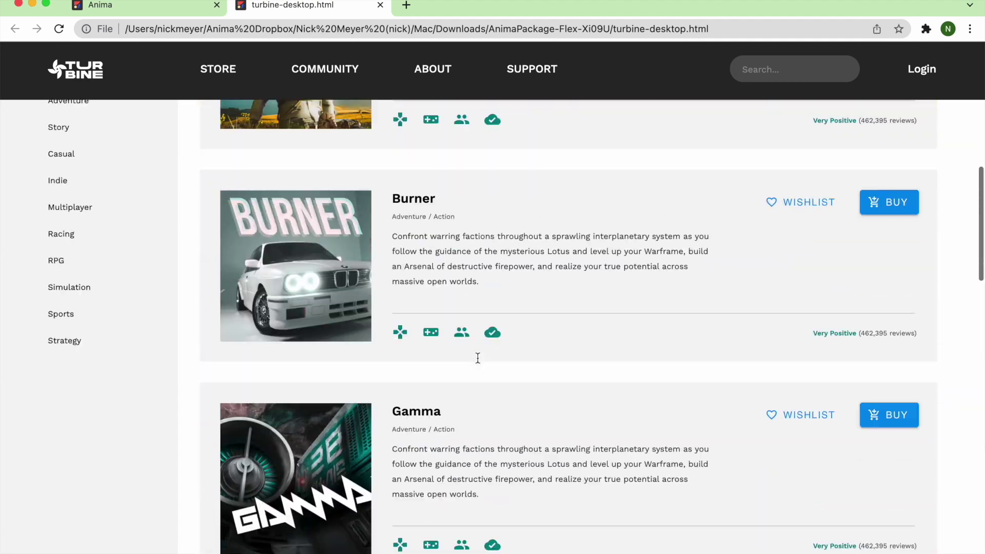
scroll(477, 357, down, 12)
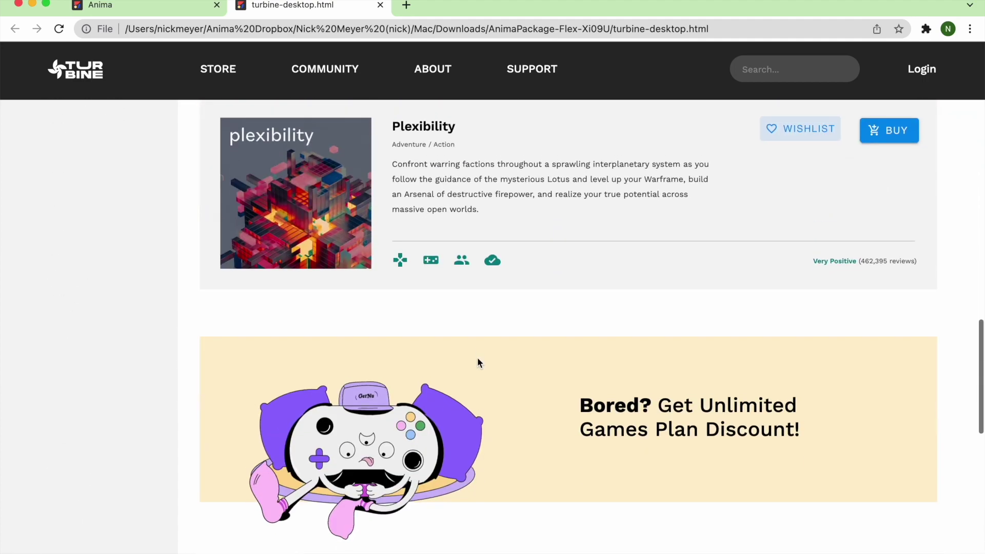
scroll(477, 363, up, 10)
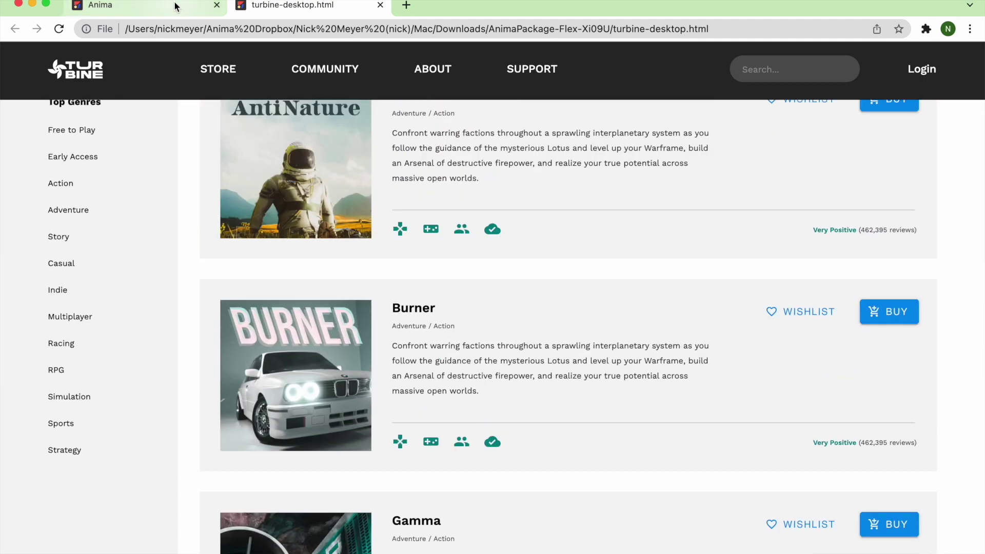
click(205, 7)
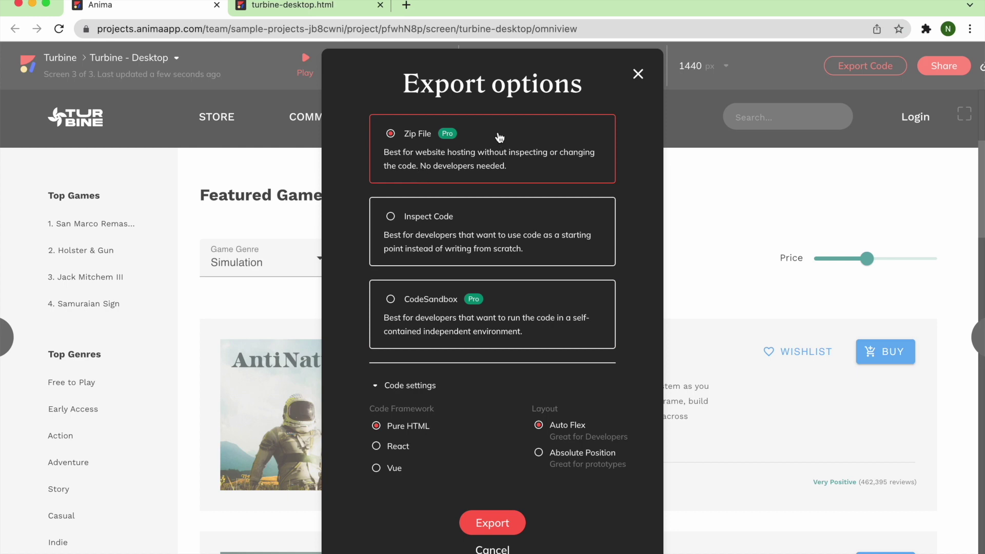
Close the Export options, switch Turbine - Desktop to Code mode, and select the Island Zero hero section.
click(638, 74)
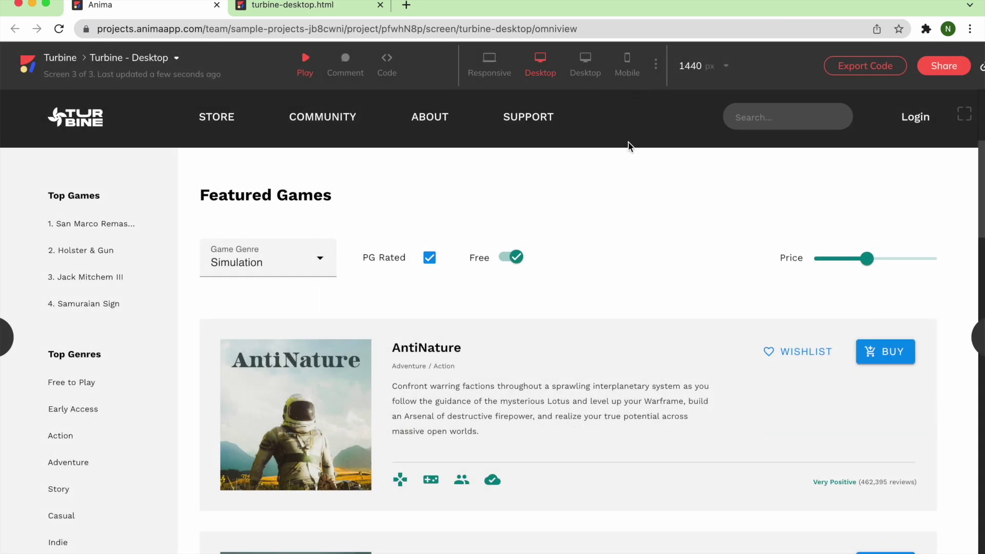
click(388, 67)
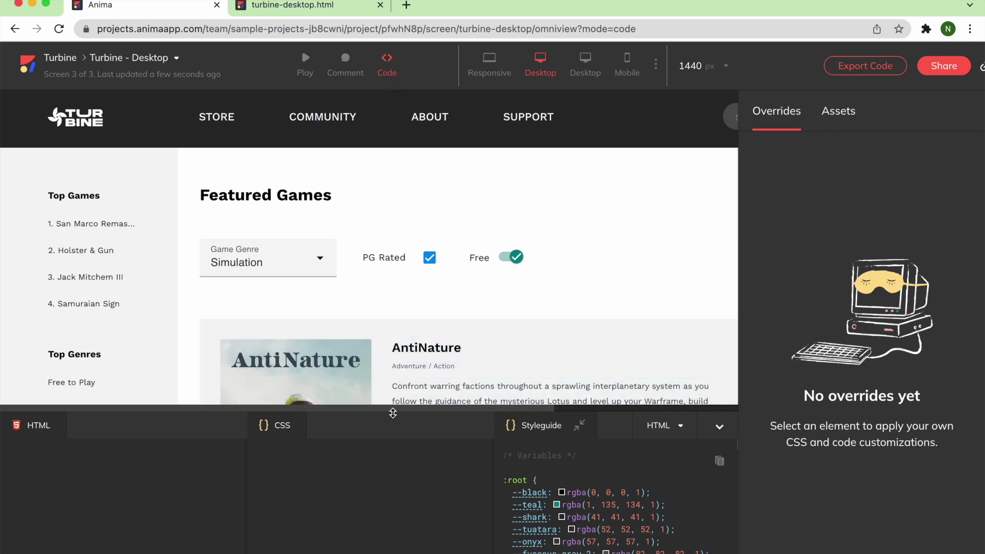
scroll(338, 249, up, 5)
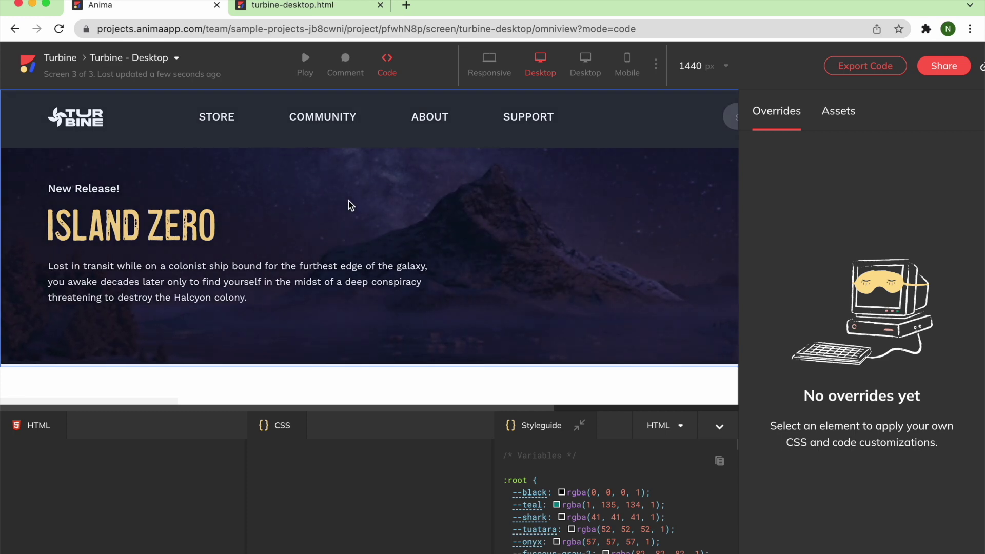
click(351, 205)
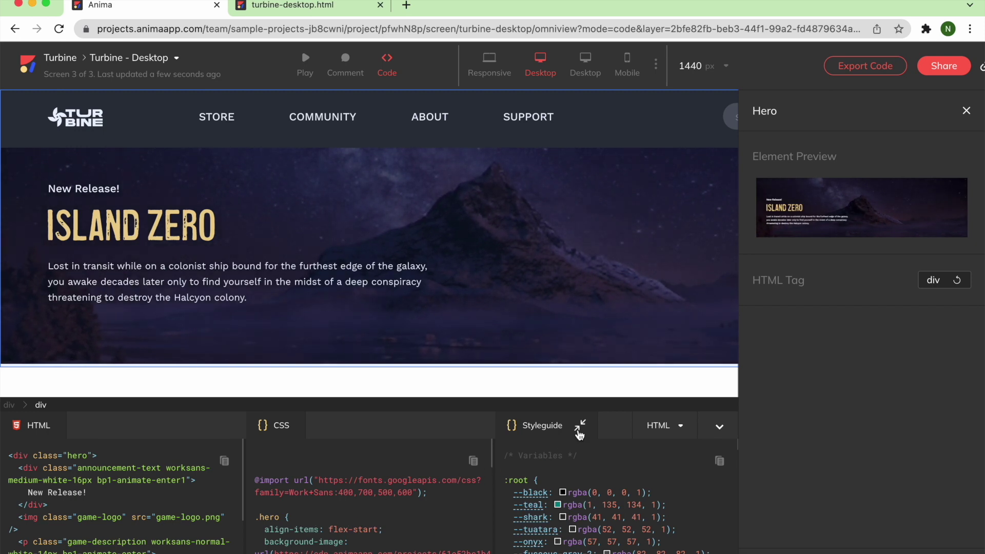
Collapse the Styleguide pane to widen HTML and CSS, then copy the hero section's HTML.
click(580, 425)
scroll(432, 548, down, 5)
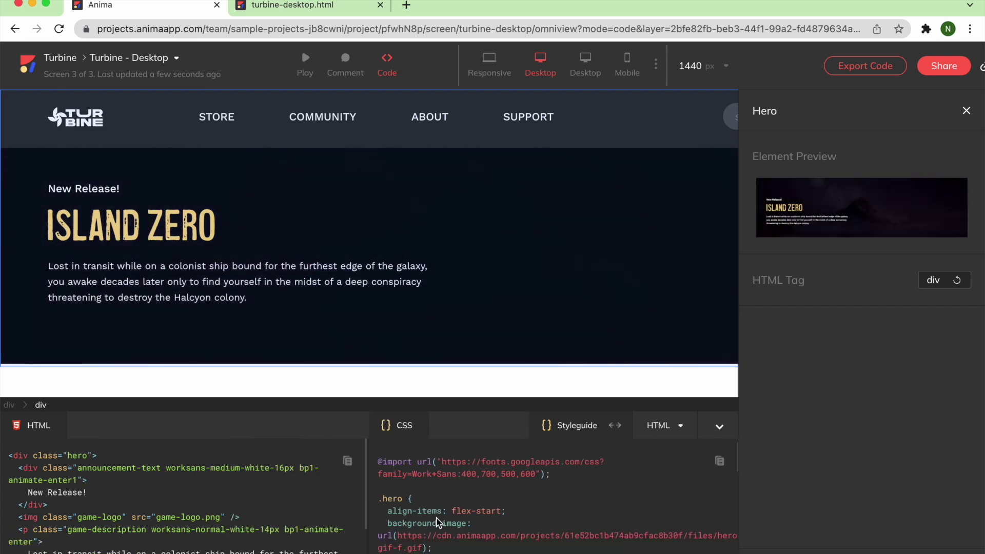
scroll(295, 525, down, 3)
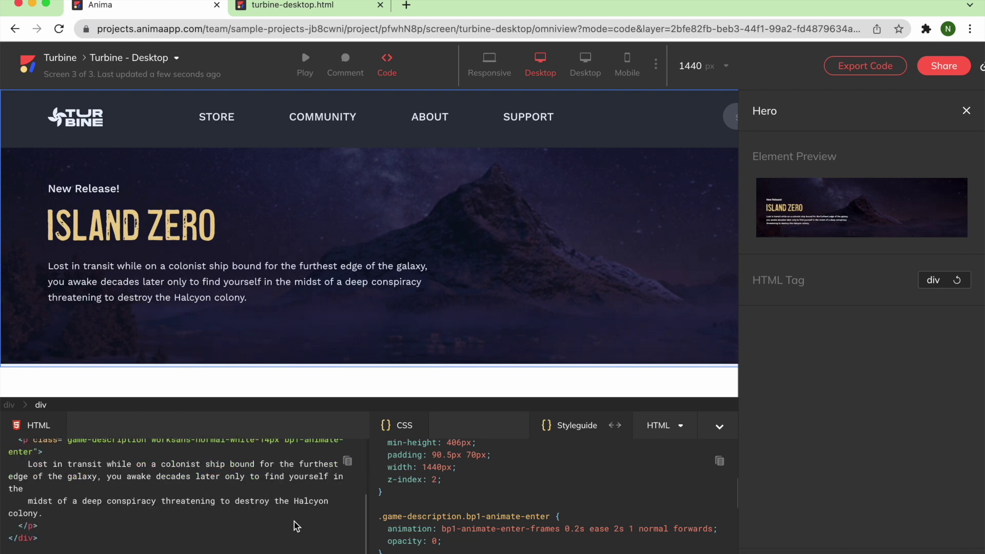
scroll(295, 526, up, 3)
click(347, 461)
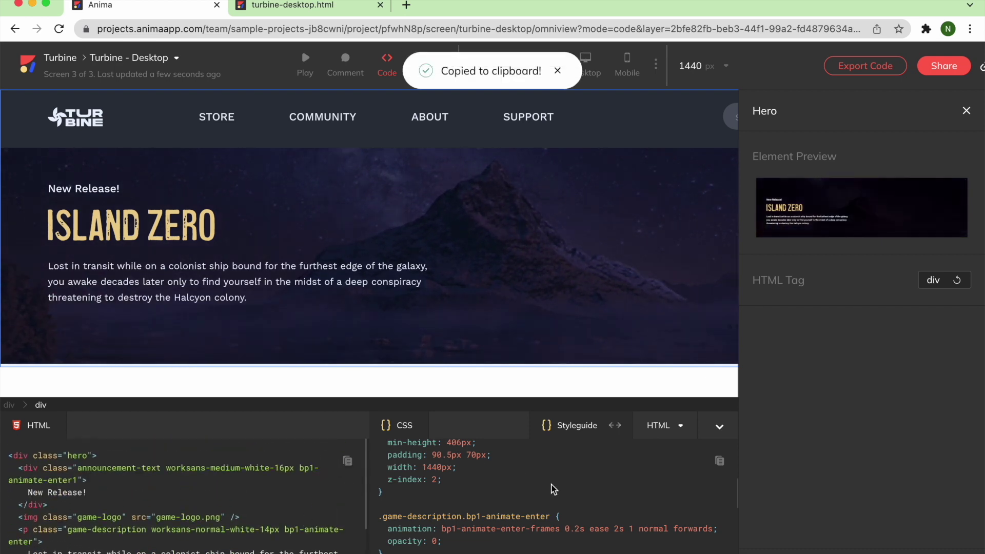
scroll(706, 493, up, 2)
scroll(706, 494, up, 4)
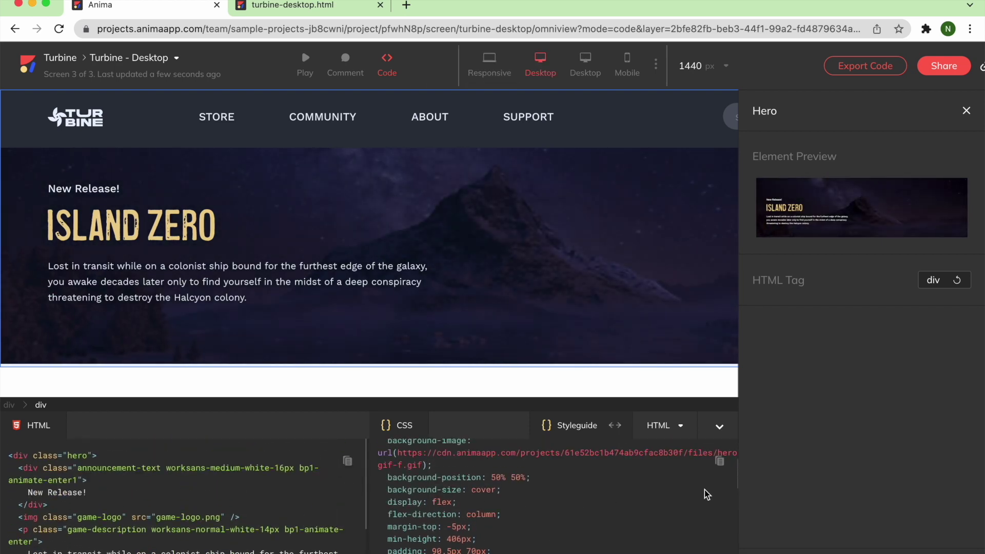
Copy the hero CSS and review the .hero, .announcement-text and .game-logo rules.
click(719, 462)
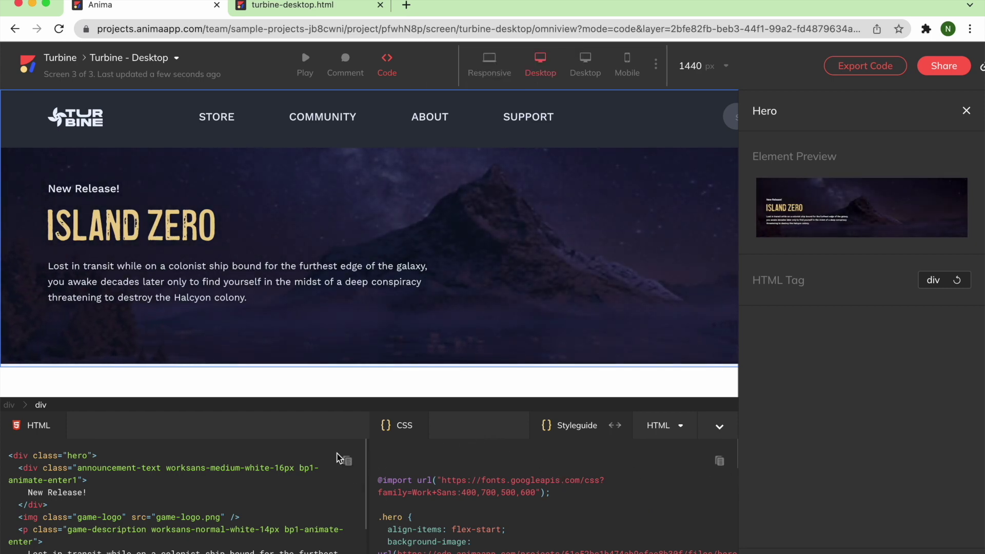
scroll(338, 458, down, 4)
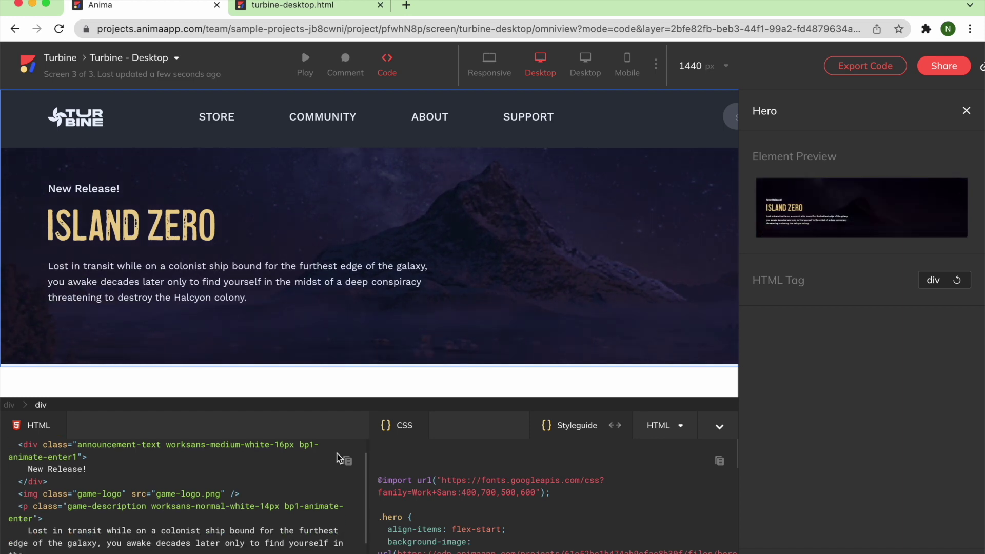
scroll(339, 458, up, 4)
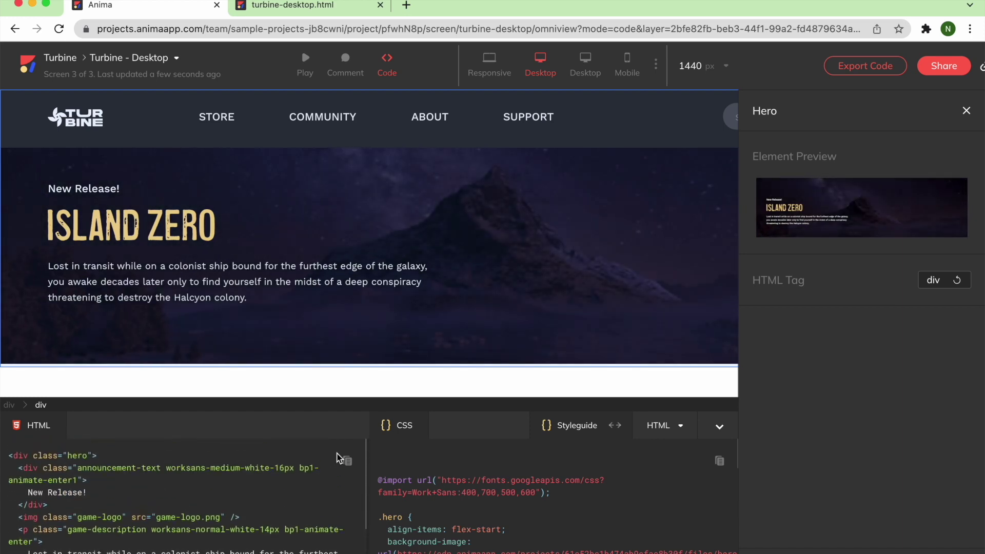
scroll(508, 509, down, 5)
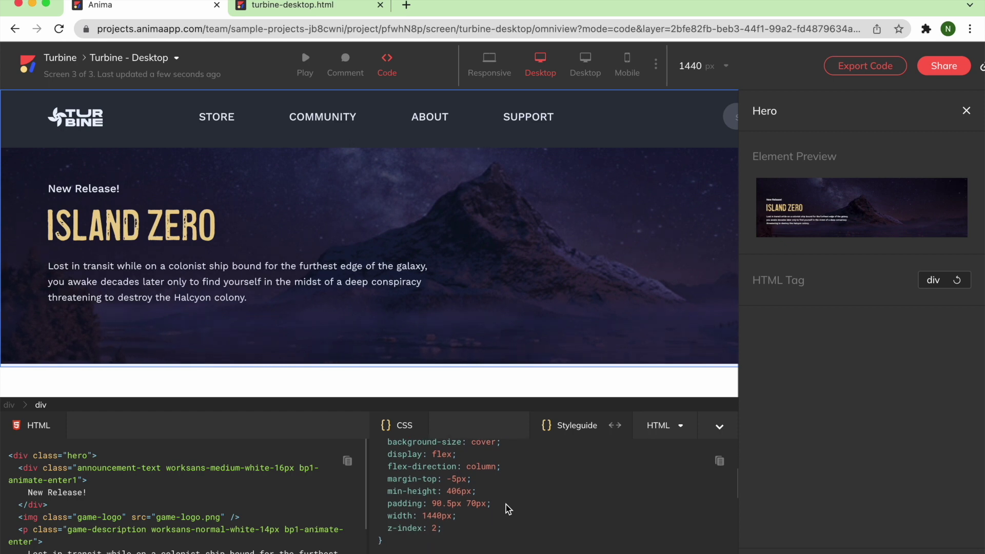
scroll(508, 510, down, 5)
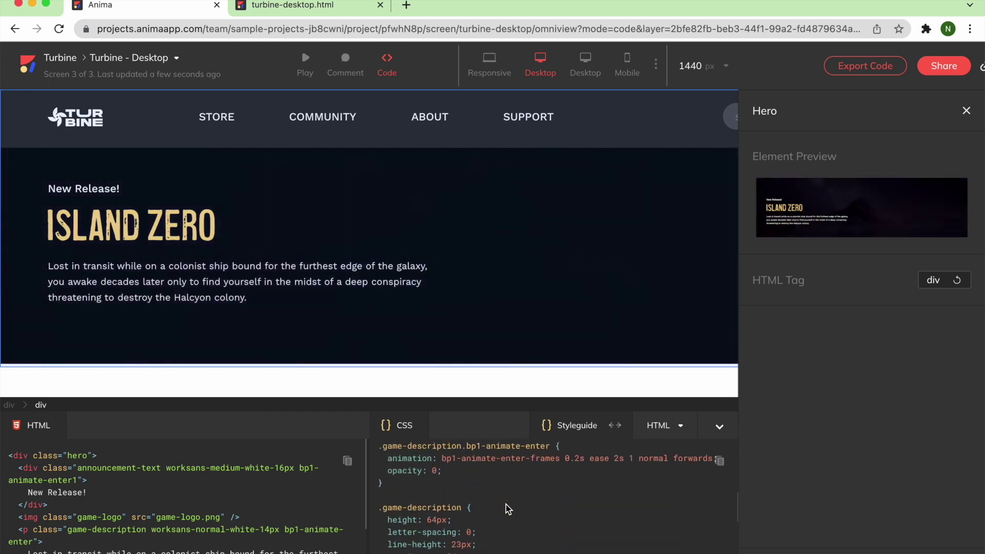
scroll(508, 509, down, 5)
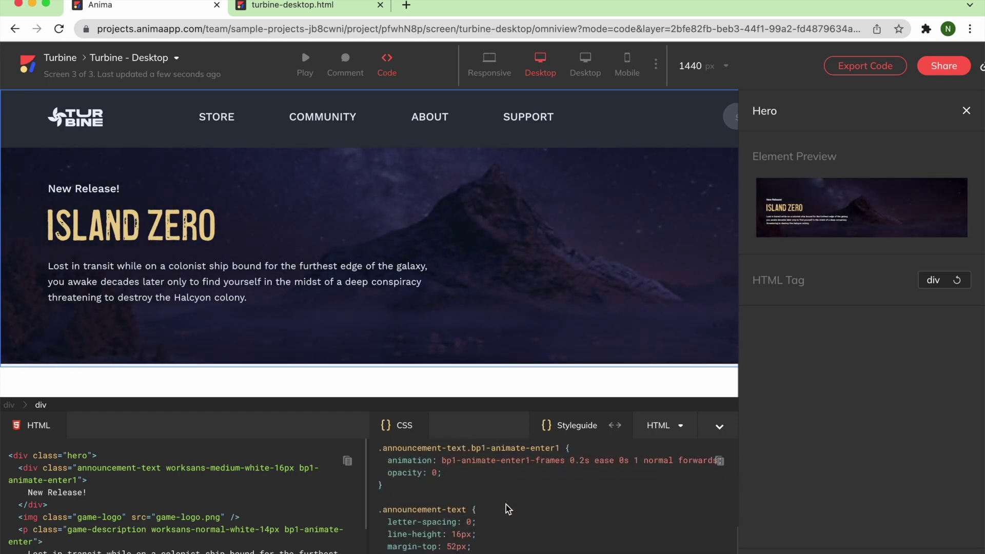
scroll(508, 509, down, 5)
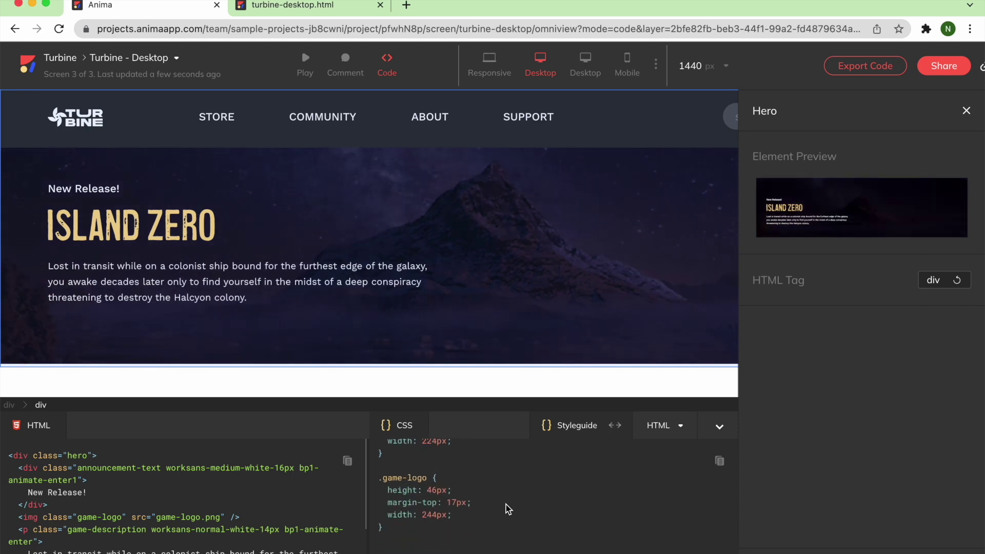
scroll(508, 509, up, 15)
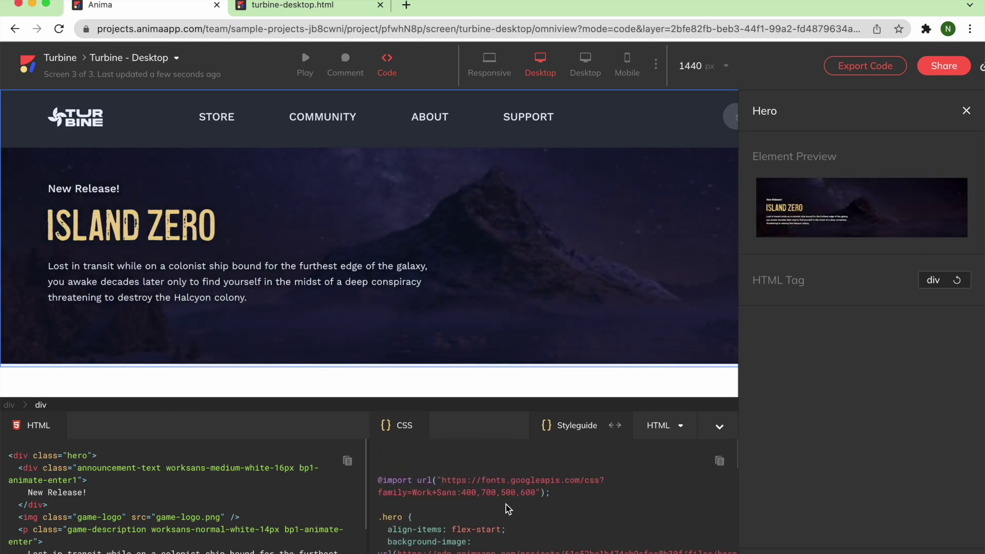